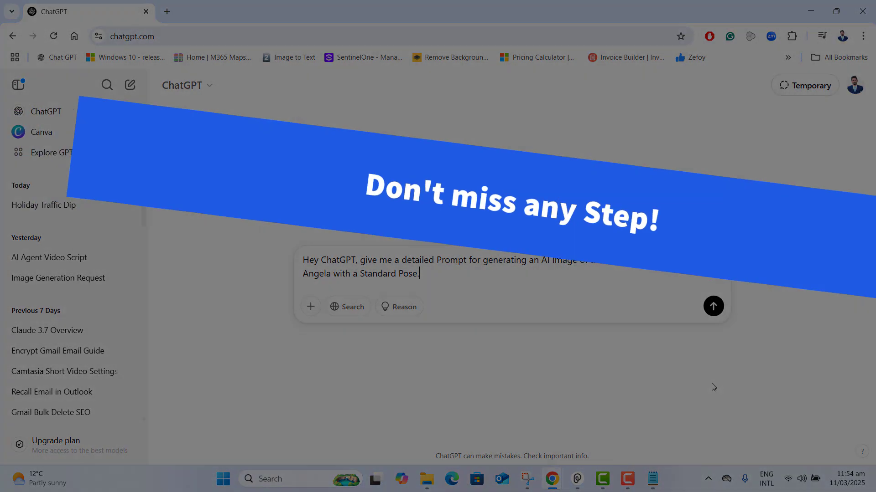
Step: Send ChatGPT the request for a detailed image prompt of realistic character Angela in a standard pose, and copy the quoted prompt it returns
left_click(830, 439)
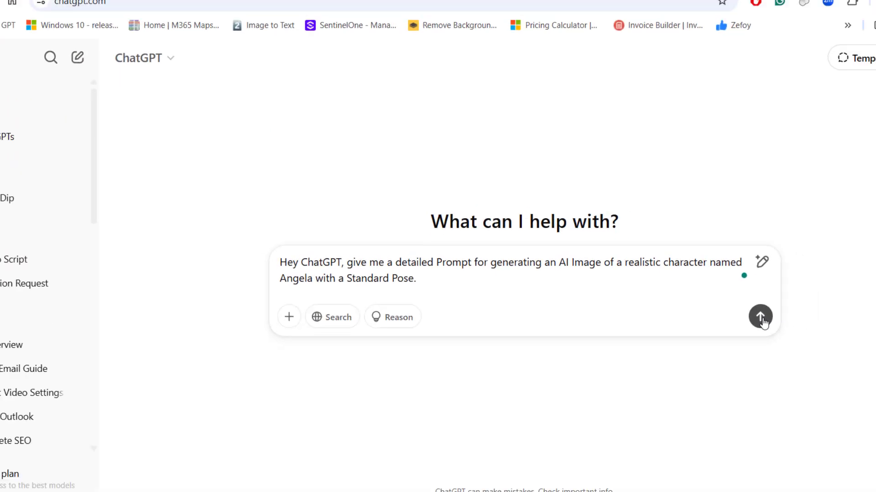
left_click(760, 317)
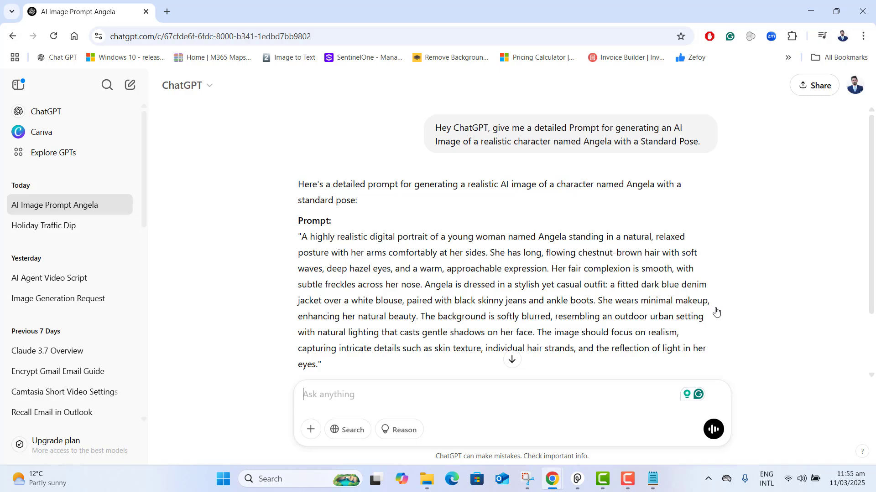
scroll(308, 341, "down", 2)
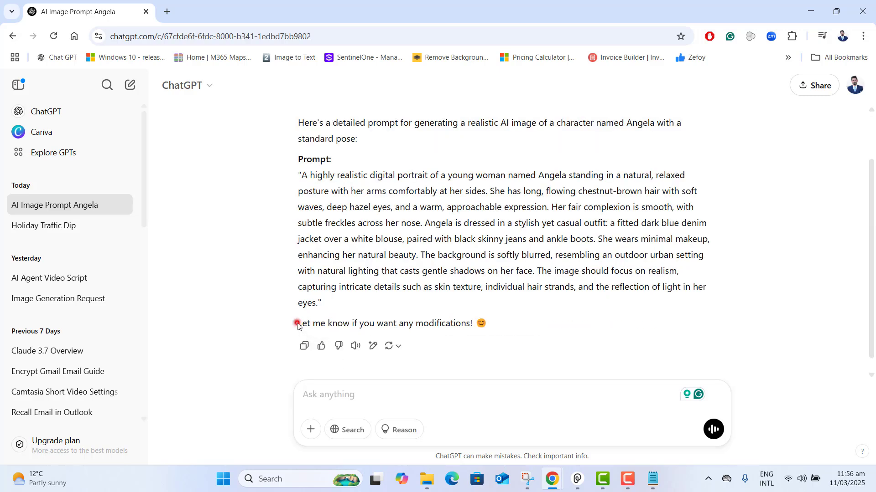
left_click_drag(297, 326, 481, 325)
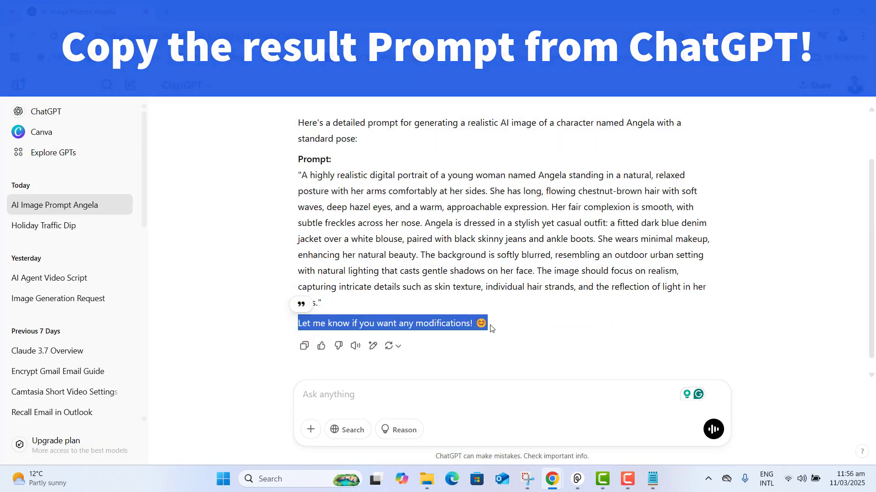
left_click(491, 328)
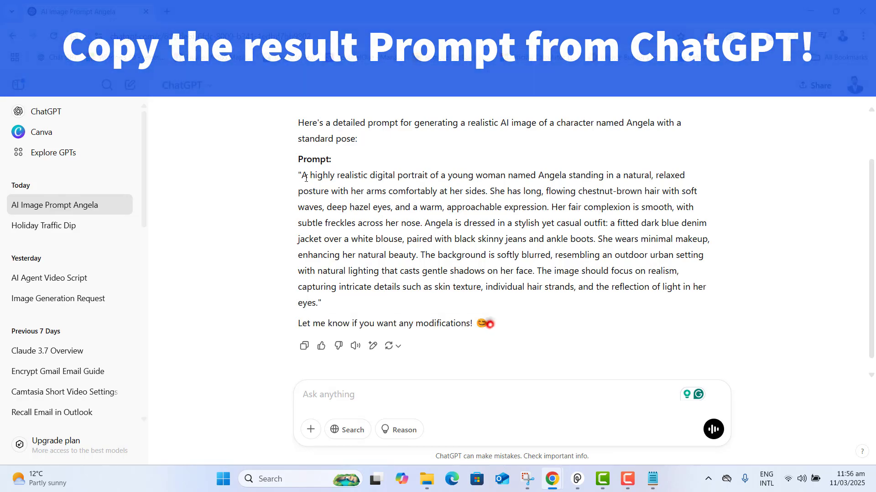
left_click_drag(302, 176, 320, 302)
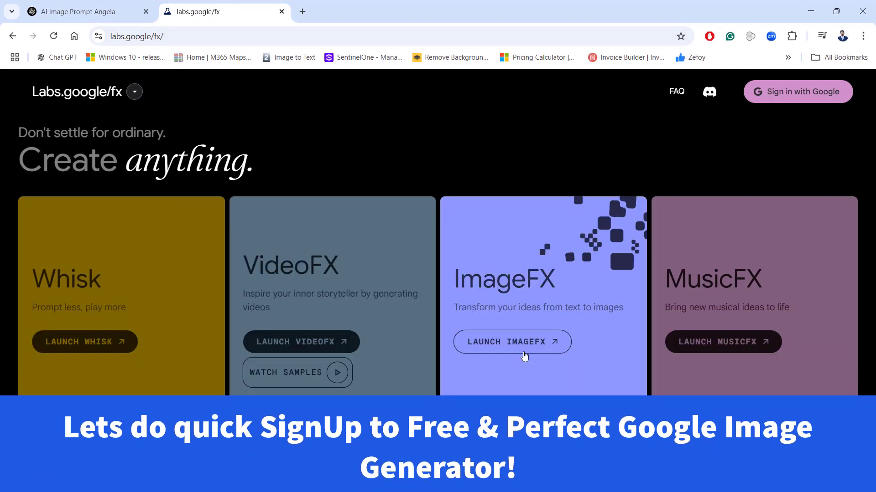
Step: Launch ImageFX from the Labs.google/fx page and sign in with a Google account
left_click(524, 355)
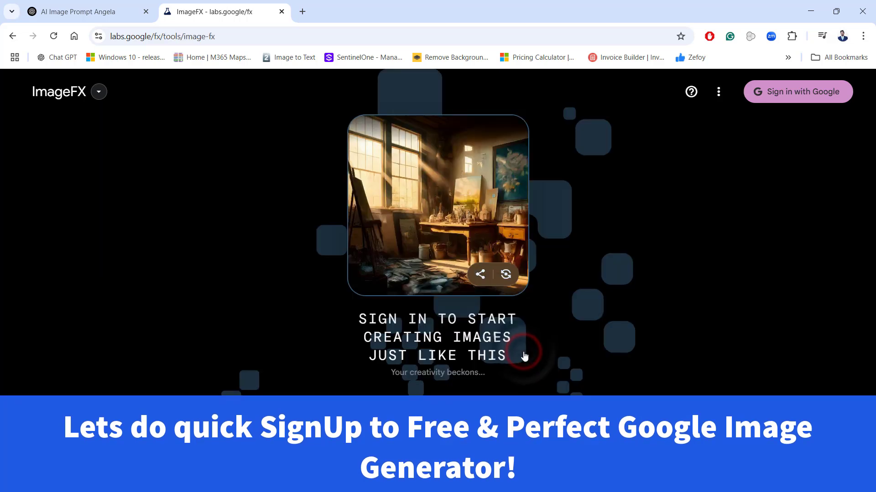
left_click(798, 100)
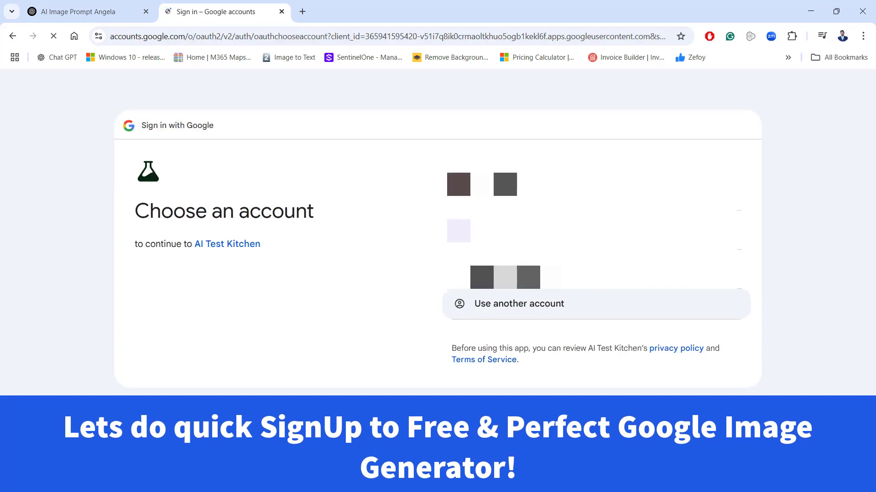
left_click(502, 187)
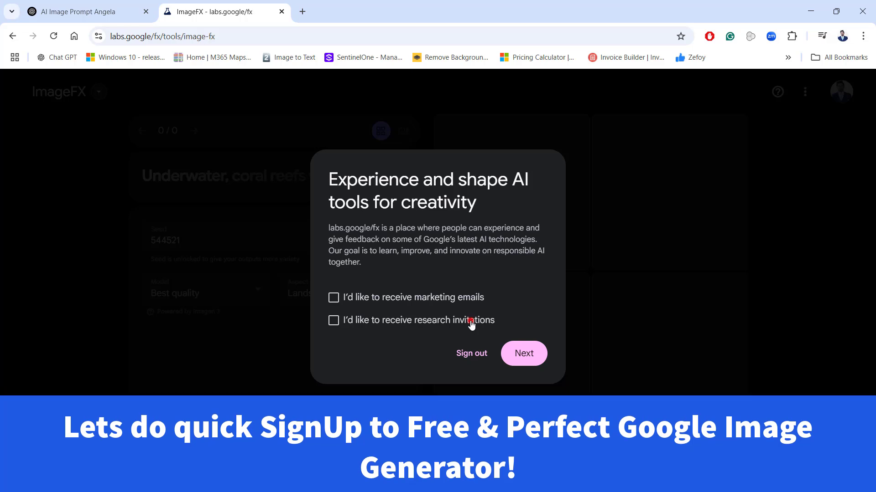
Step: Complete the onboarding without opting in to marketing emails or research invitations, and accept the privacy policy and Terms of Service
left_click(530, 353)
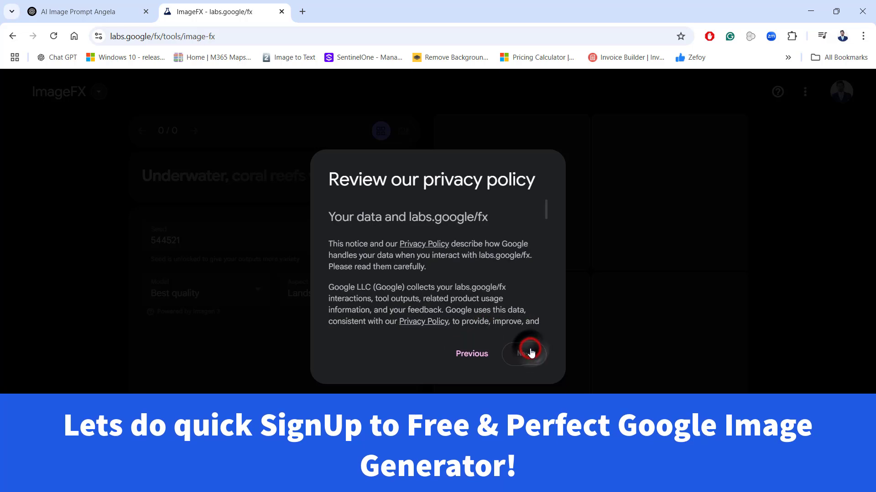
scroll(548, 214, "down", 5)
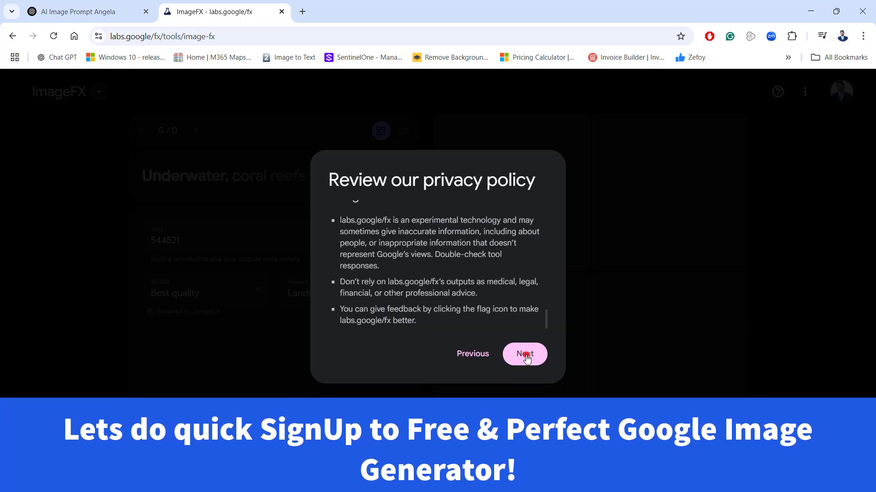
left_click(525, 355)
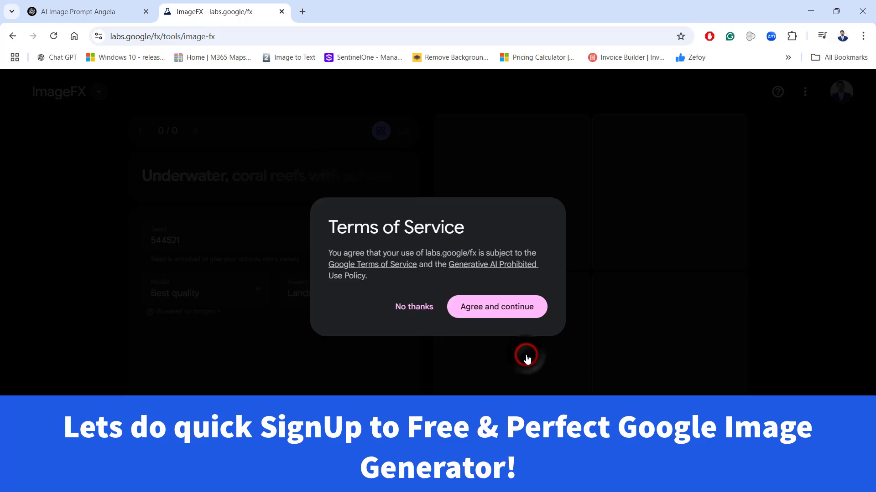
left_click(490, 309)
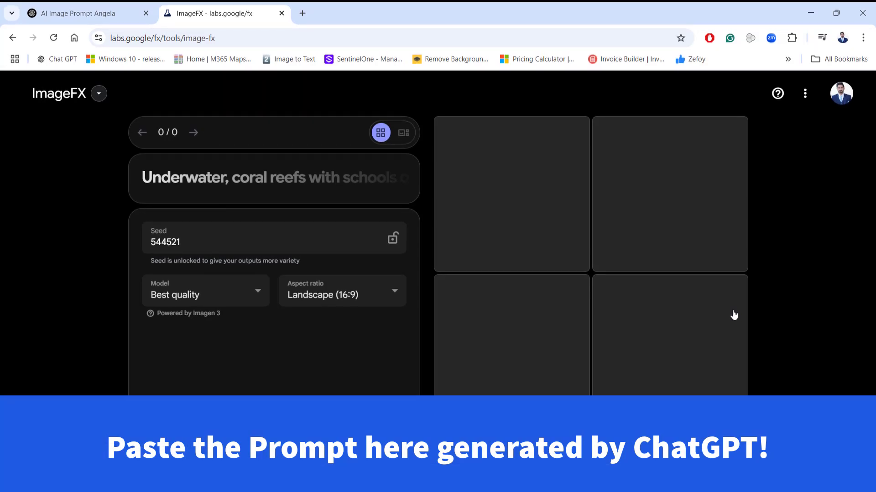
Step: Paste the copied Angela portrait prompt into the ImageFX prompt box
left_click(350, 176)
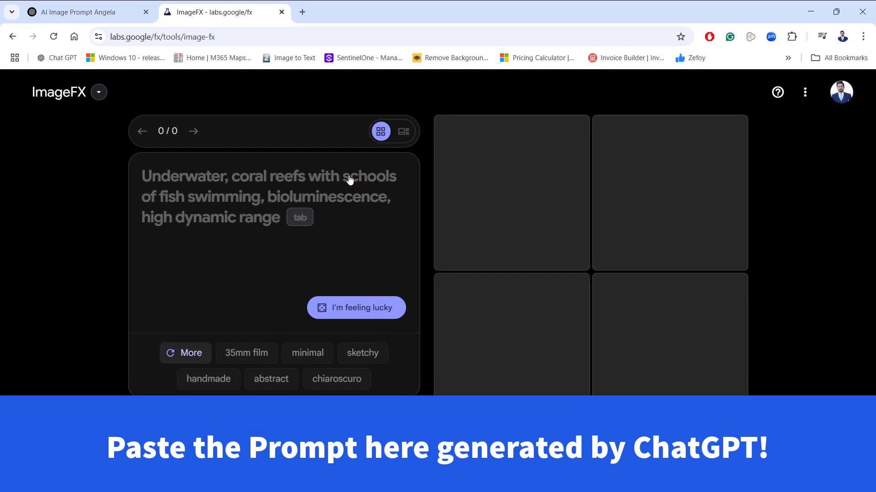
left_click(262, 254)
key("ctrl+v")
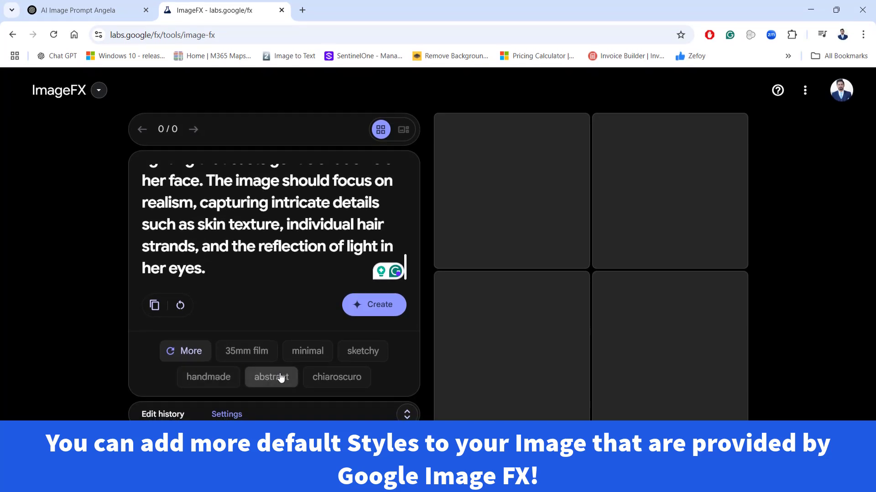
Step: Browse more style suggestions, append close up and "High contrast, realistic,natural light and highly detailed" to the prompt, and create the images
left_click(191, 352)
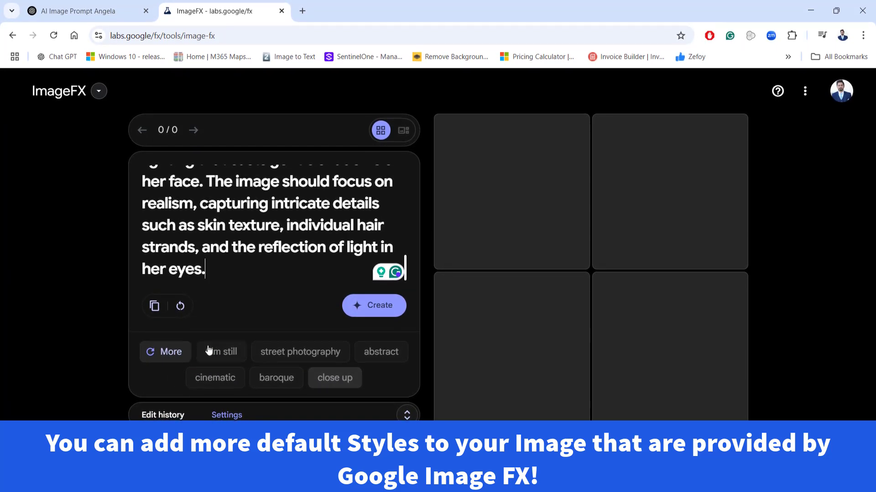
left_click(175, 350)
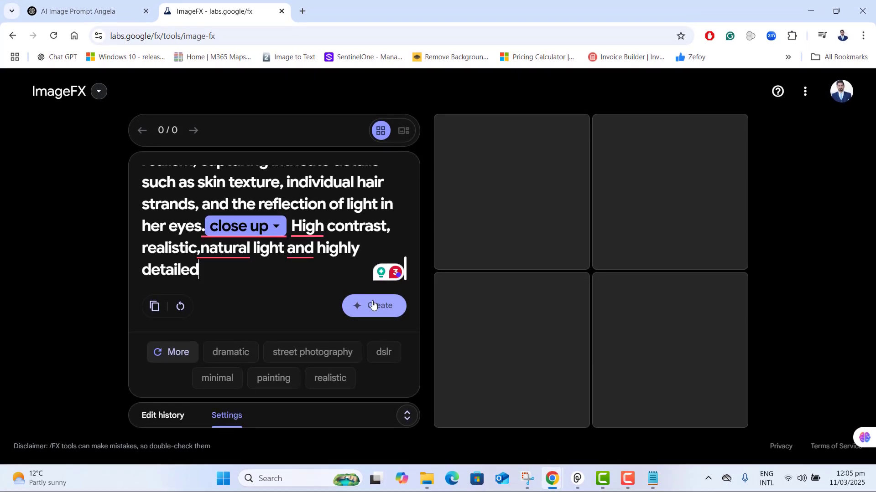
left_click(373, 306)
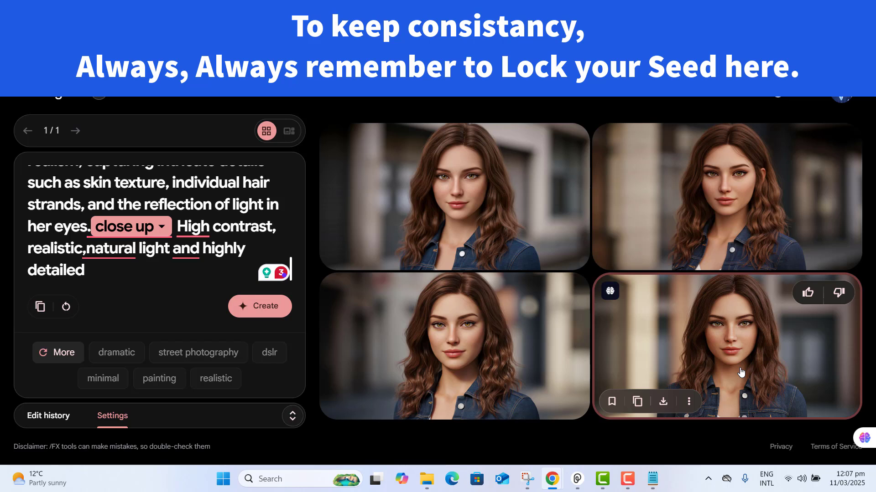
Step: Expand the generation settings and lock the seed to keep the character consistent
left_click(292, 417)
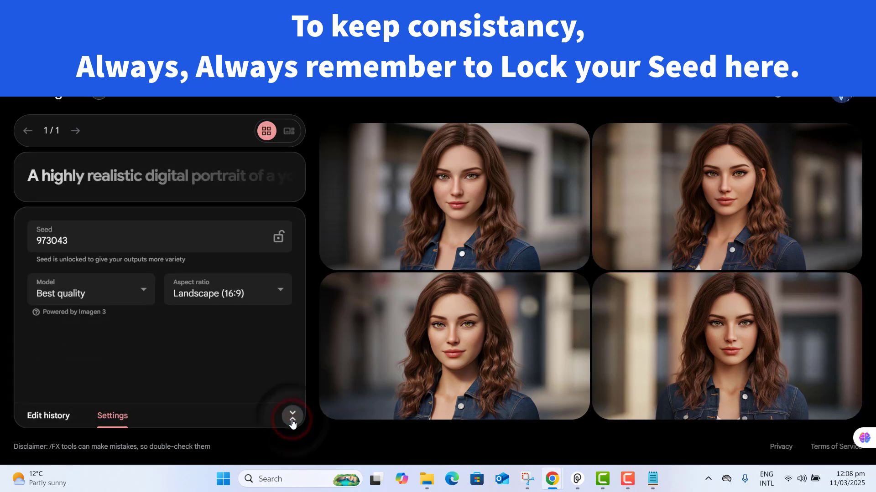
left_click(279, 237)
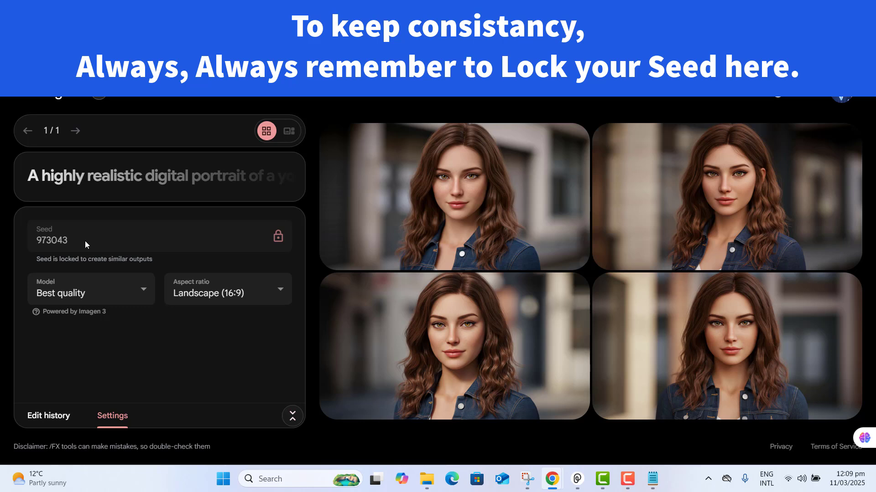
Step: Create another set of images from the full prompt with the seed locked, and reopen the generation settings
left_click(179, 242)
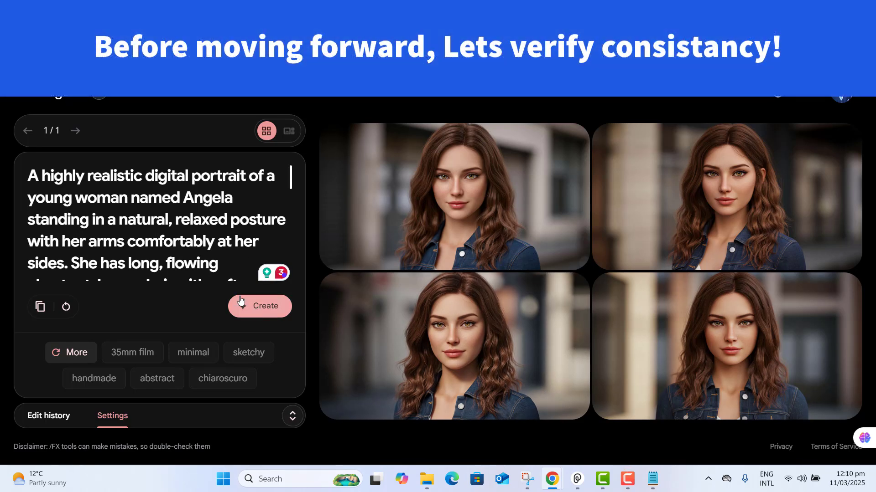
left_click_drag(290, 188, 290, 272)
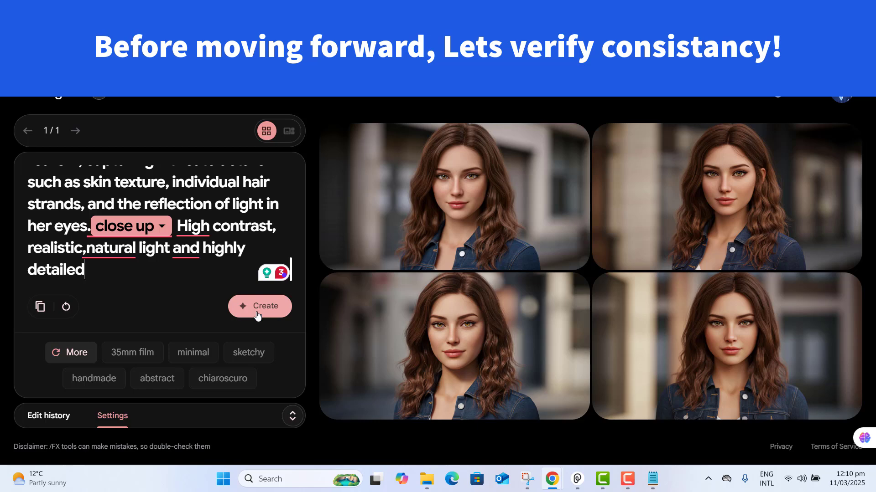
left_click(258, 314)
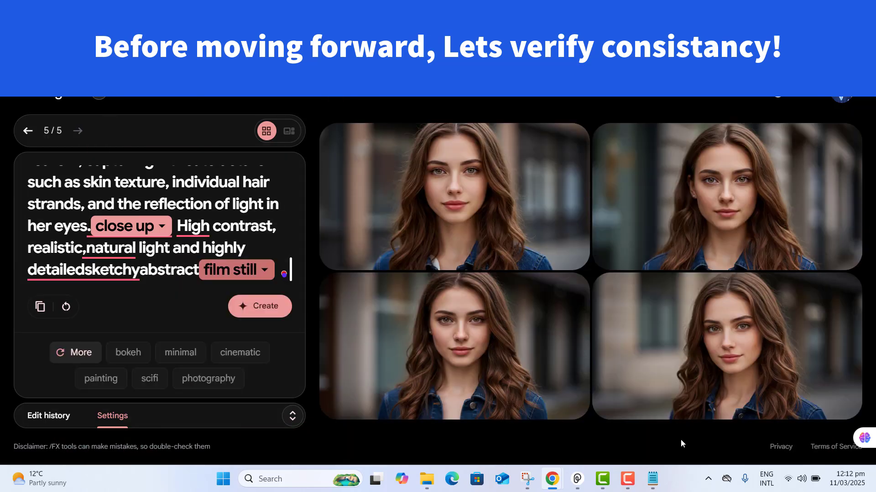
left_click(288, 421)
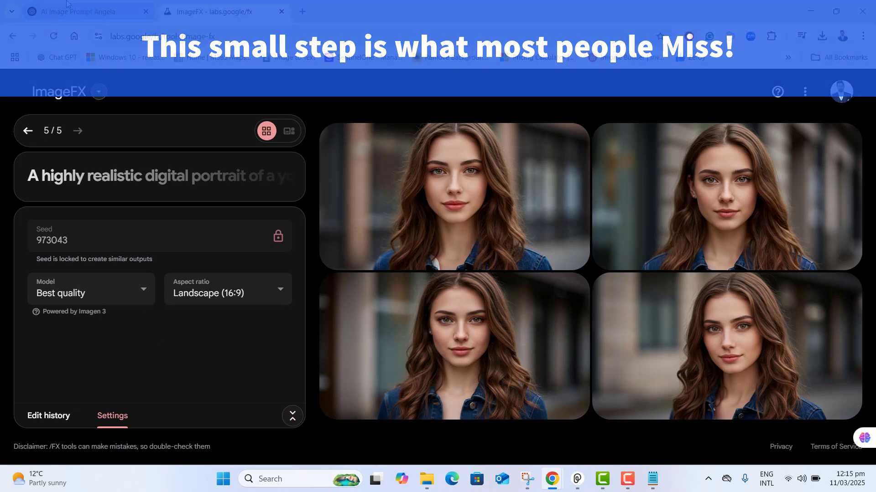
Step: Switch to ChatGPT, send "Describe a scene where Angela is sitting in a Coffee Shop" and copy the resulting prompt
left_click(574, 294)
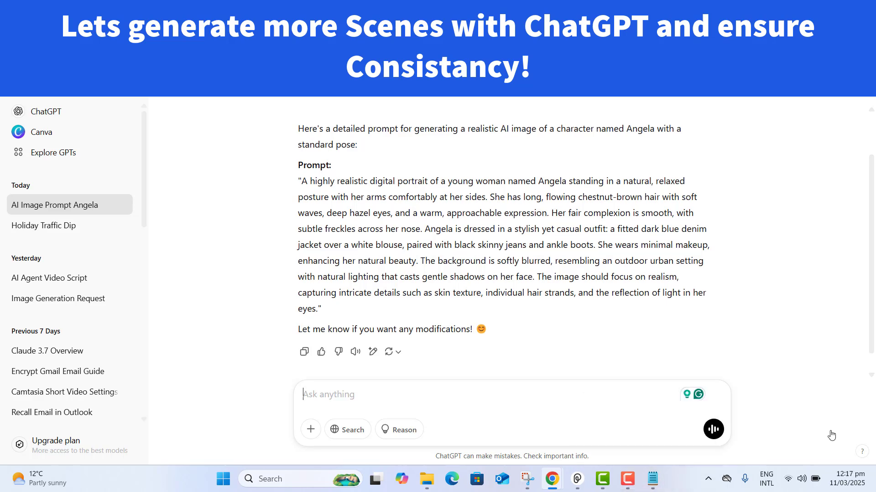
left_click(512, 411)
left_click(365, 395)
type("Describe a scene where Angela is sitting in a Coffee Shop")
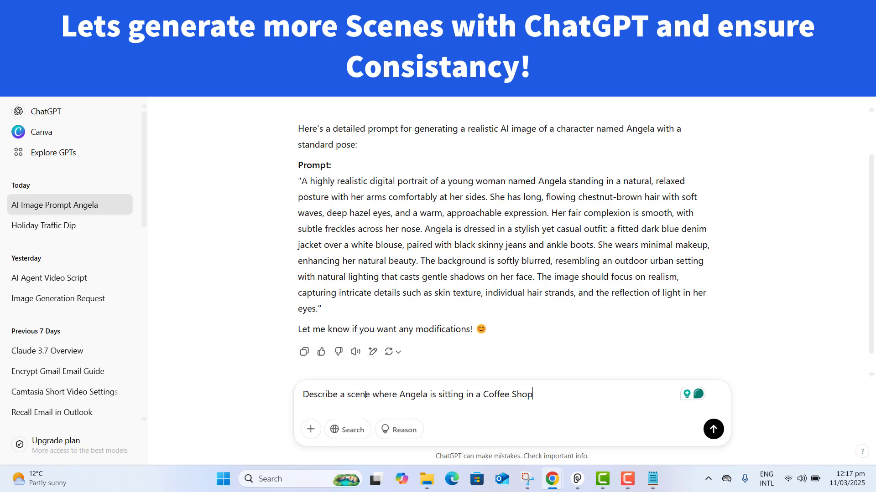
key("Return")
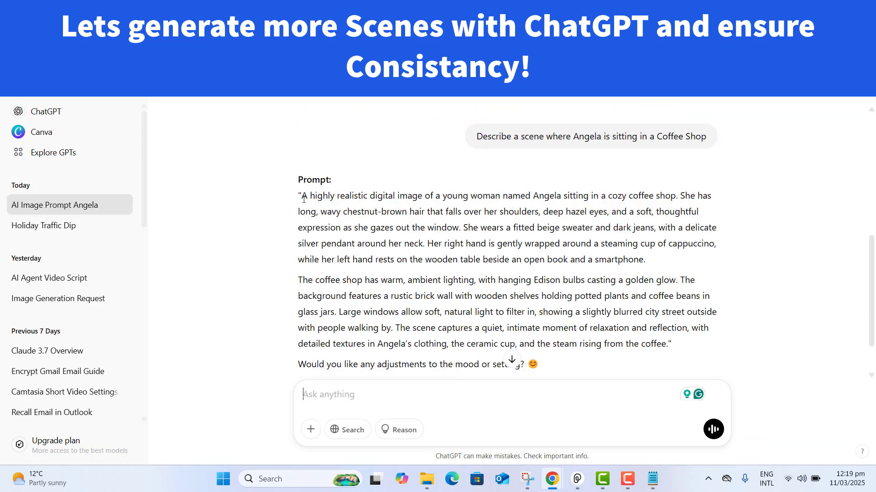
left_click_drag(304, 199, 675, 345)
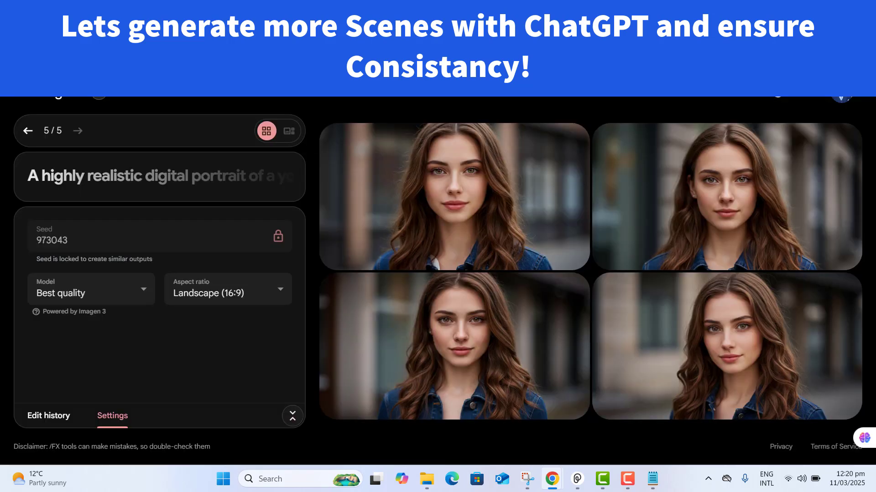
Step: In ImageFX, paste the coffee shop prompt before the existing description and delete that description's opening "A highly realistic digital portrait of a young woman named Angela"
mouse_move(452, 250)
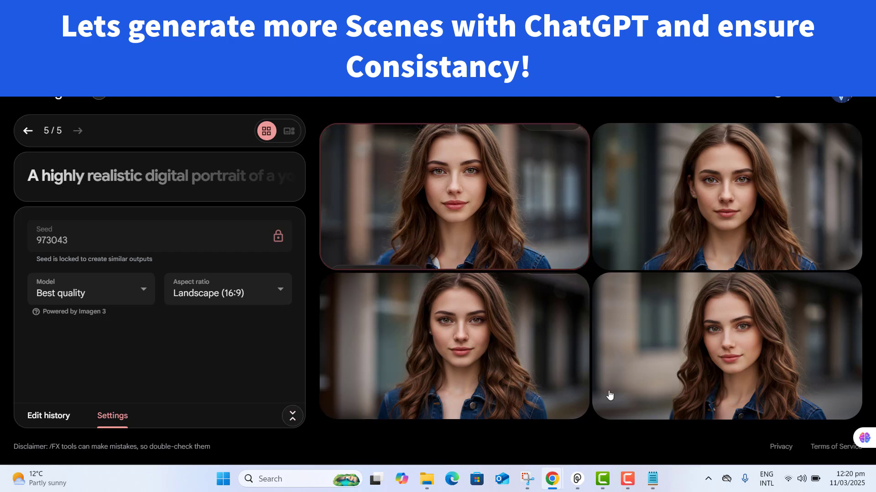
left_click(122, 176)
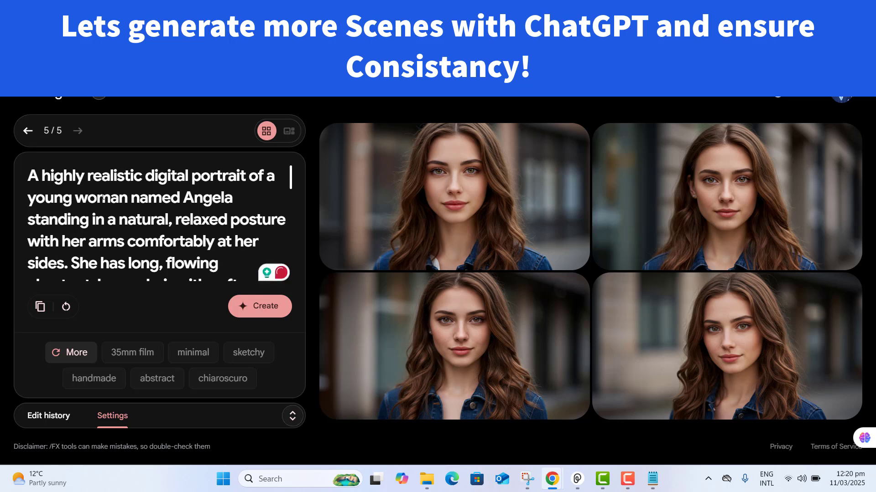
left_click(29, 176)
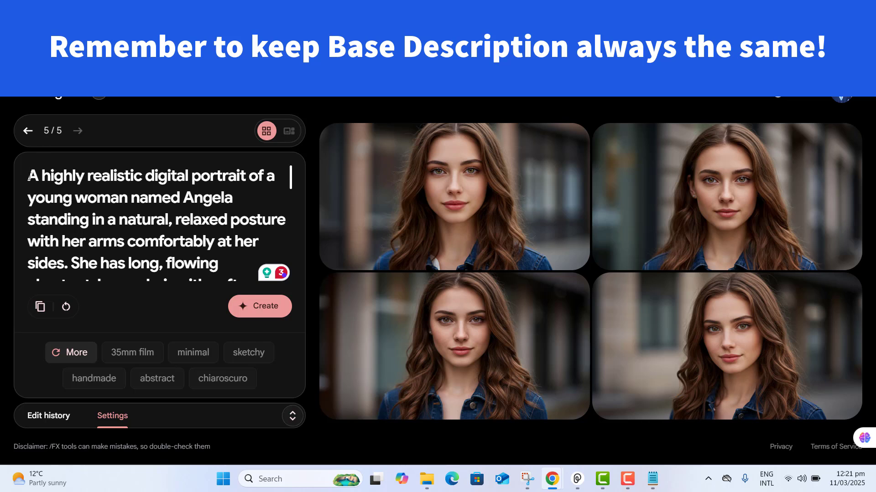
key("ctrl+v")
key("ctrl+Delete")
key("ctrl+Delete")
key("ctrl+Delete")
key("ctrl+Delete")
key("ctrl+Delete")
key("ctrl+Delete")
key("ctrl+Delete")
key("ctrl+Delete")
key("ctrl+Delete")
key("ctrl+Delete")
key("ctrl+Delete")
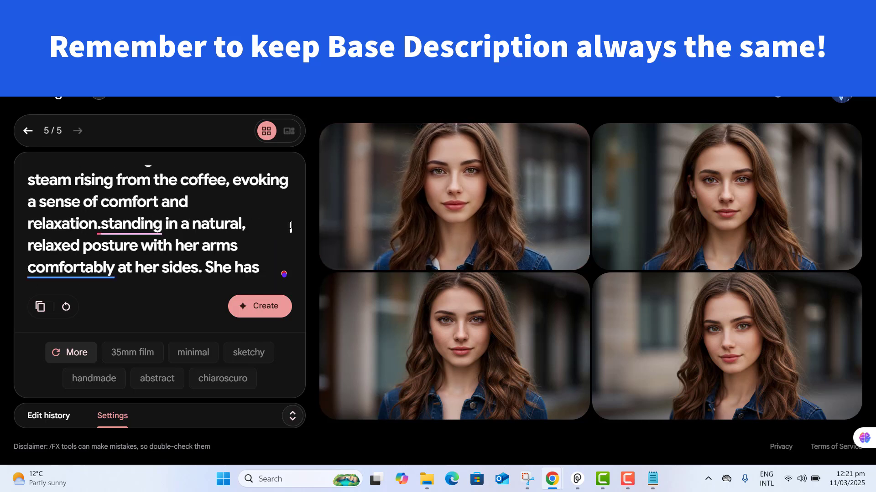
Step: Review the combined coffee shop prompt and the seed settings, and create the new scene images
left_click(290, 226)
scroll(290, 225, "down", 3)
scroll(290, 257, "up", 6)
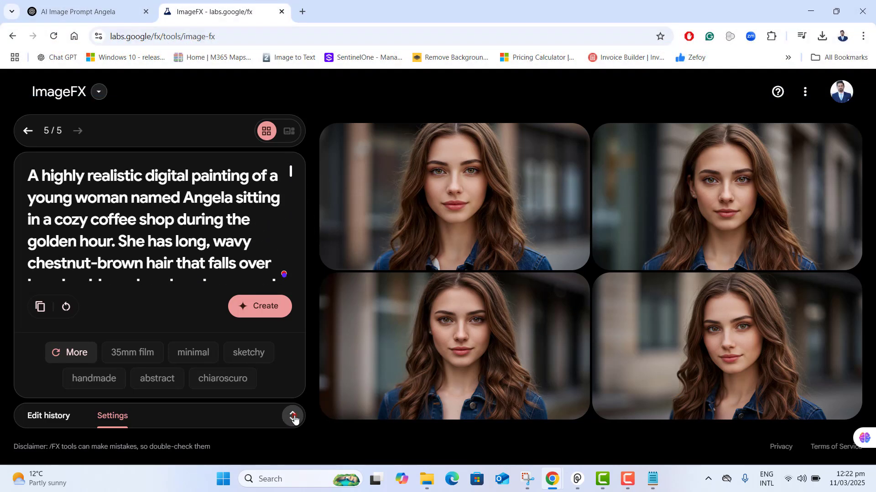
left_click(294, 418)
left_click(294, 419)
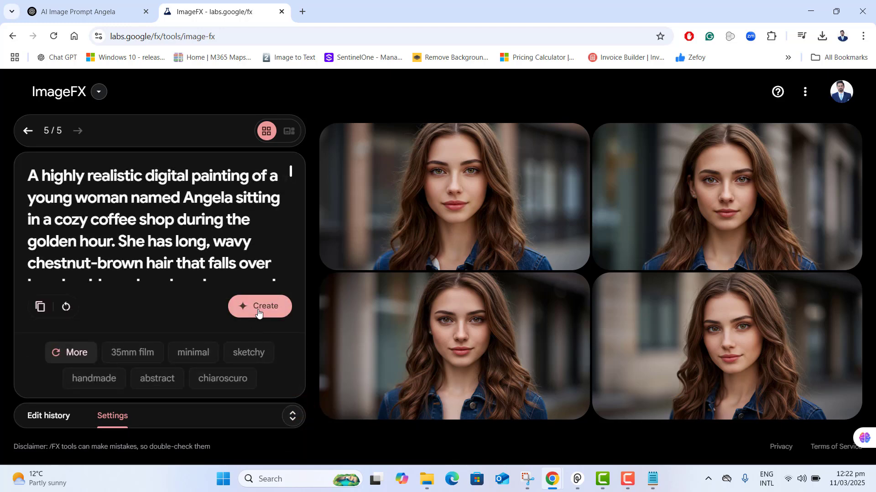
left_click(258, 313)
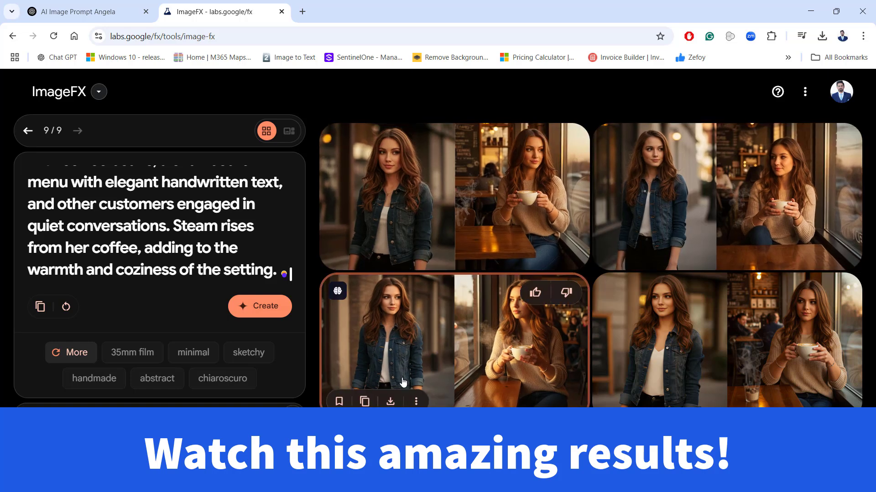
Step: Download the third coffee shop image, switch to ChatGPT and send "Another Scene: Angela standing by her car outside her house."
left_click(390, 396)
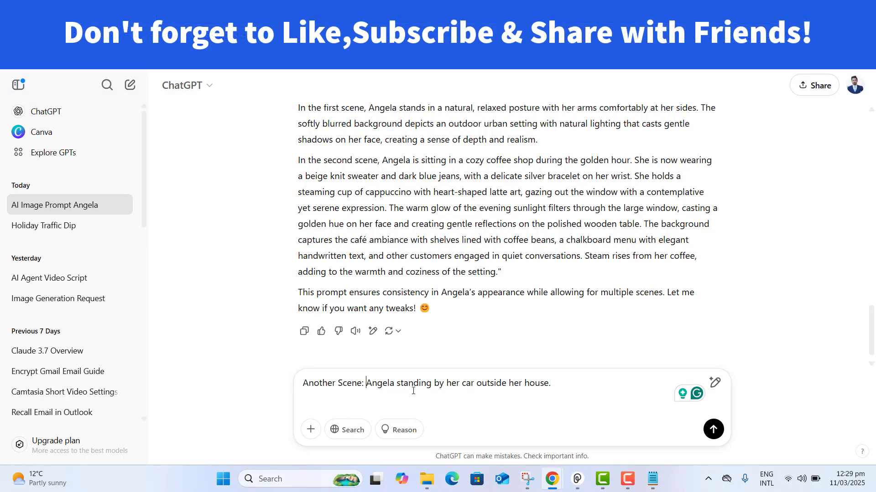
left_click(553, 384)
key("Return")
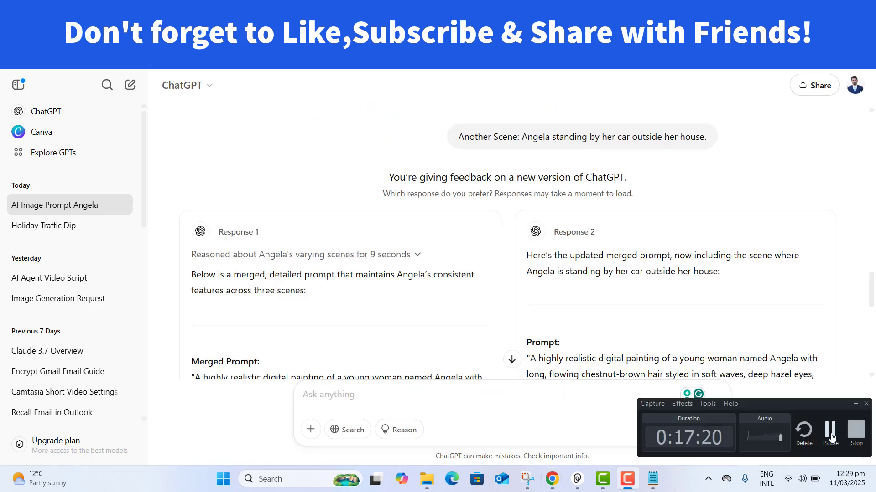
left_click(831, 433)
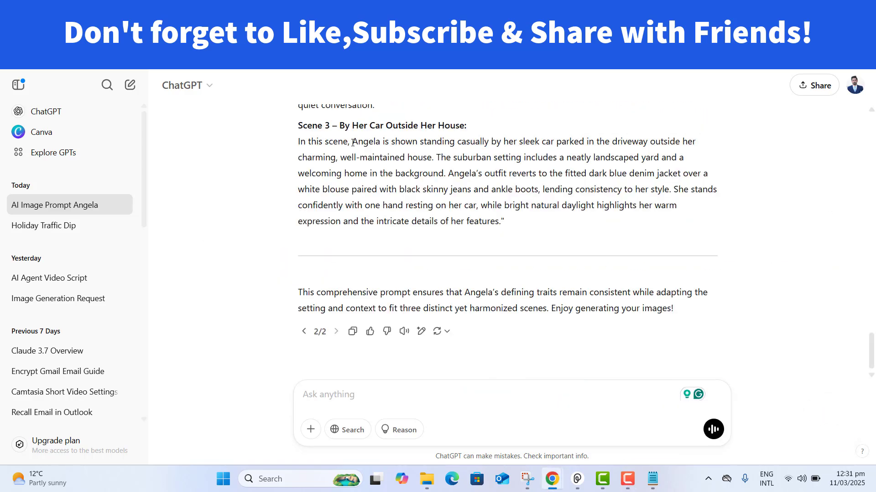
Step: Copy the "By Her Car Outside Her House" scene description from ChatGPT and switch to ImageFX
left_click_drag(353, 143, 500, 218)
left_click(500, 218)
key("alt+Tab")
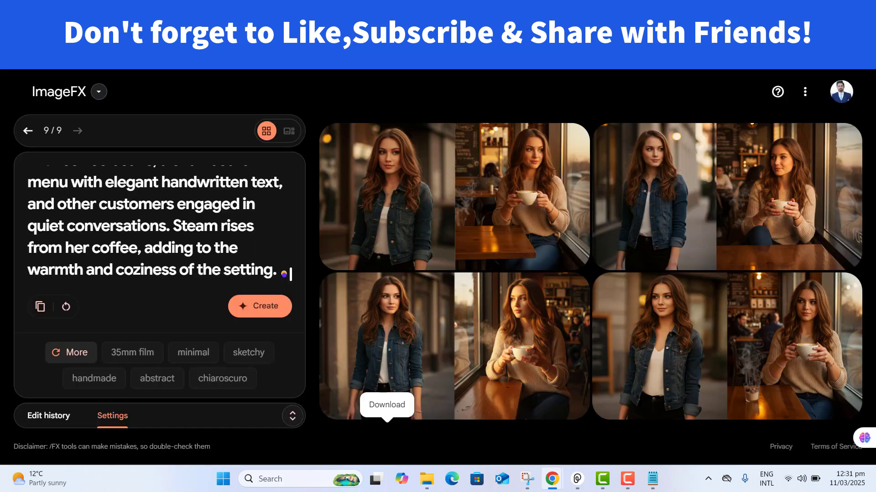
Step: Return to the first portrait prompt in the history for its base description, and expand the generation settings for the car scene prompt
left_click(29, 132)
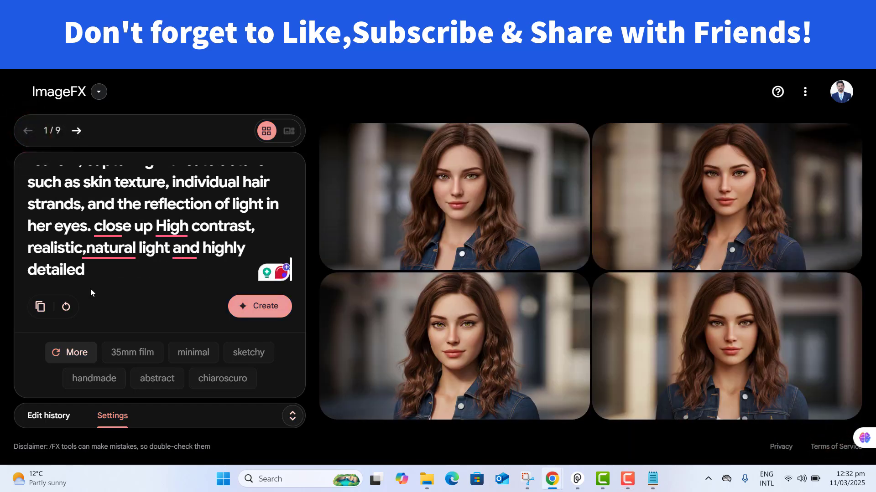
scroll(94, 273, "up", 5)
left_click(100, 269)
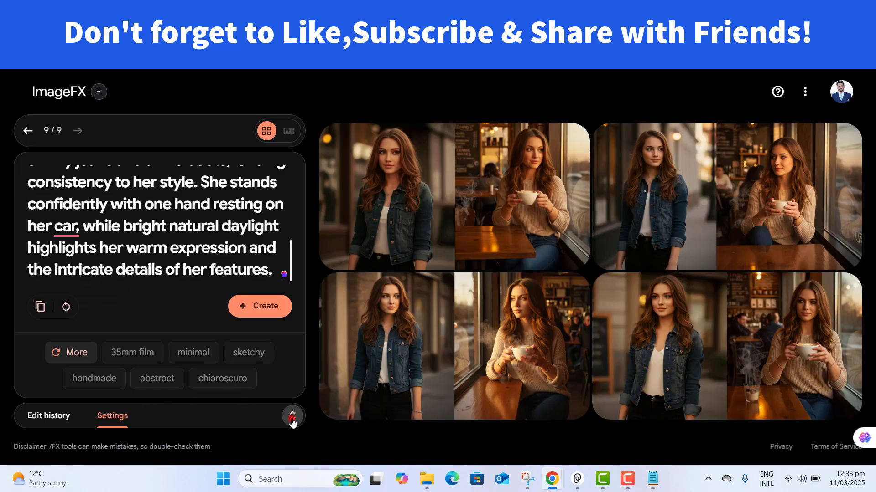
left_click(292, 417)
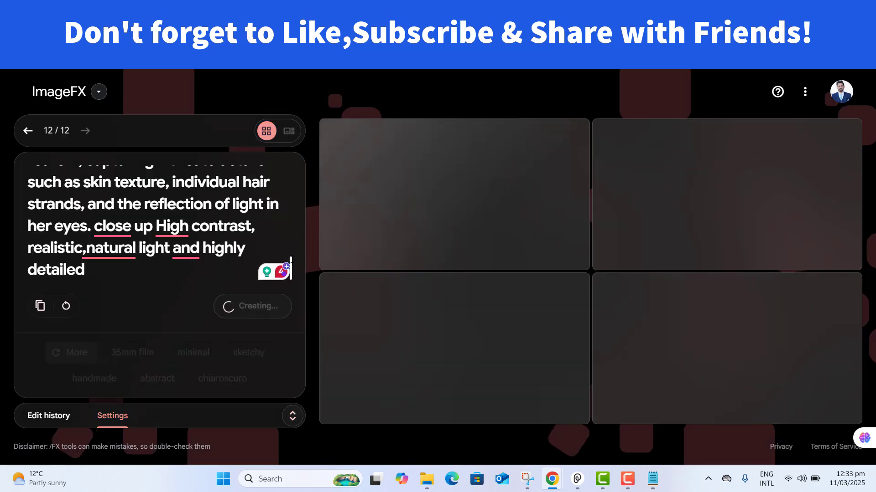
Step: Paste the copied car scene text at the very start of the "A highly realistic digital portrait" prompt
scroll(137, 219, "up", 5)
left_click(30, 172)
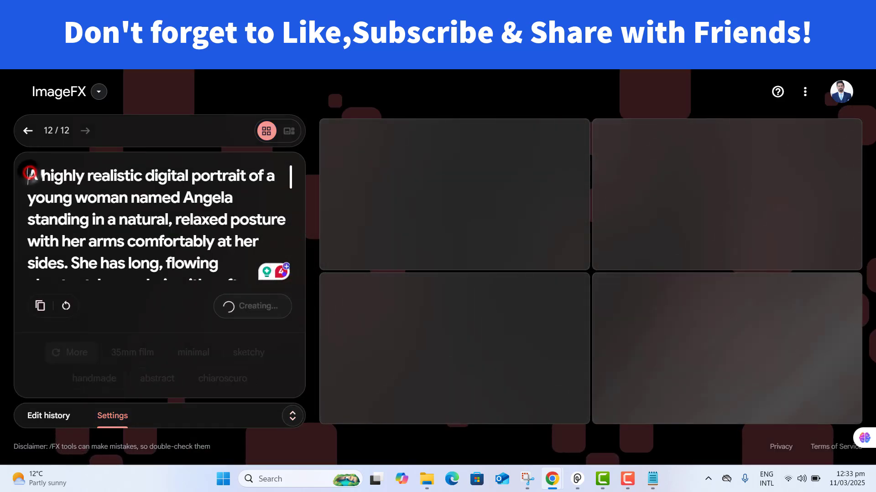
key("ctrl+v")
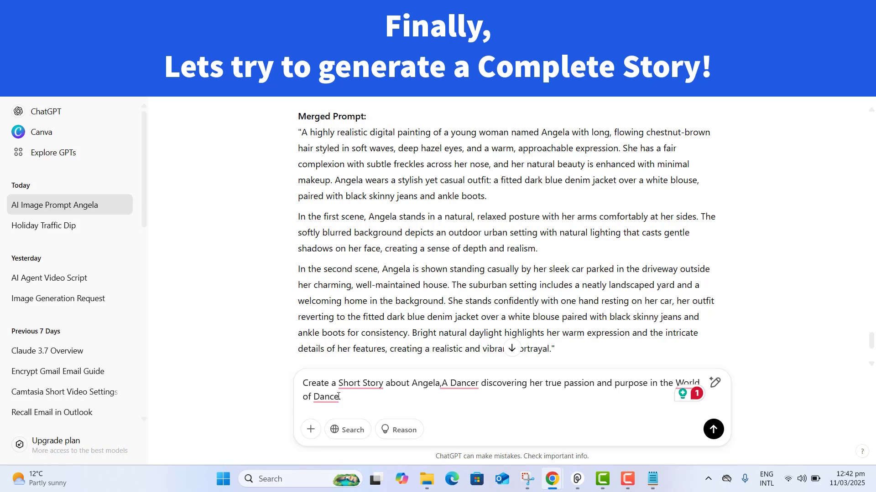
Step: In ChatGPT, request a short story about Angela, a dancer discovering her passion and purpose, and ask for its key scenes for illustrations
key("Return")
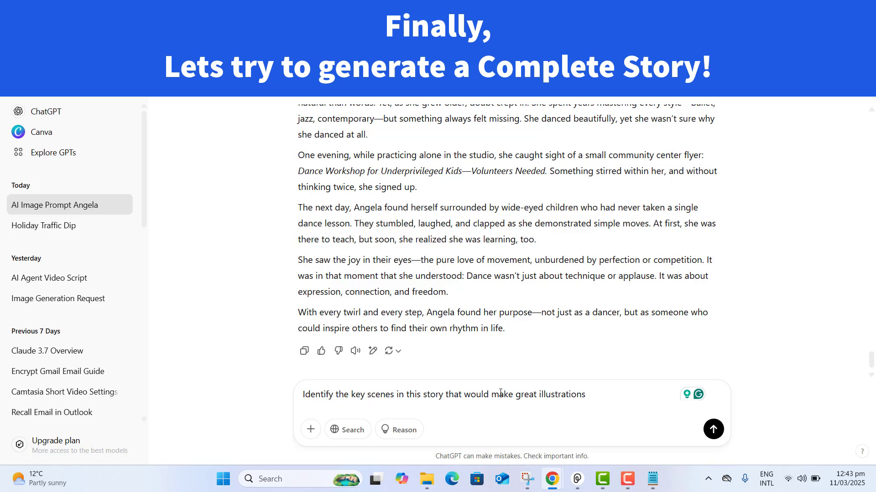
key("Return")
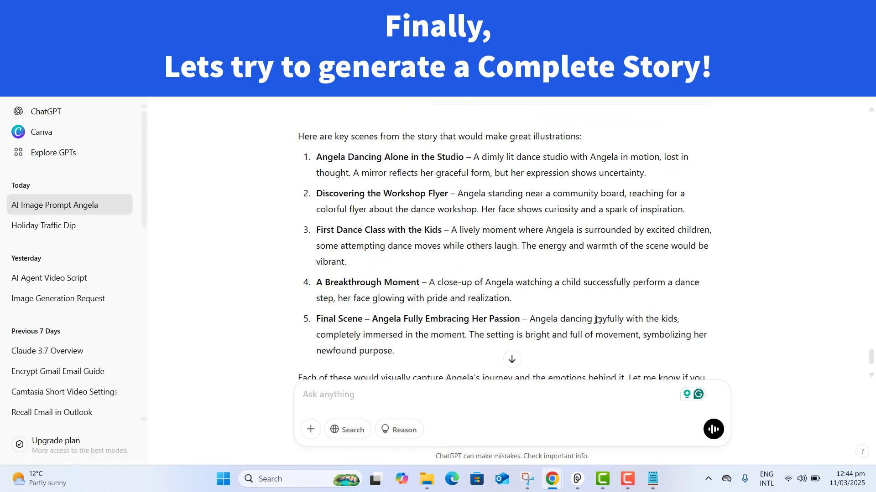
Step: Review the list of key story scenes and send the follow-up request "add little more details in every scene."
left_click(512, 359)
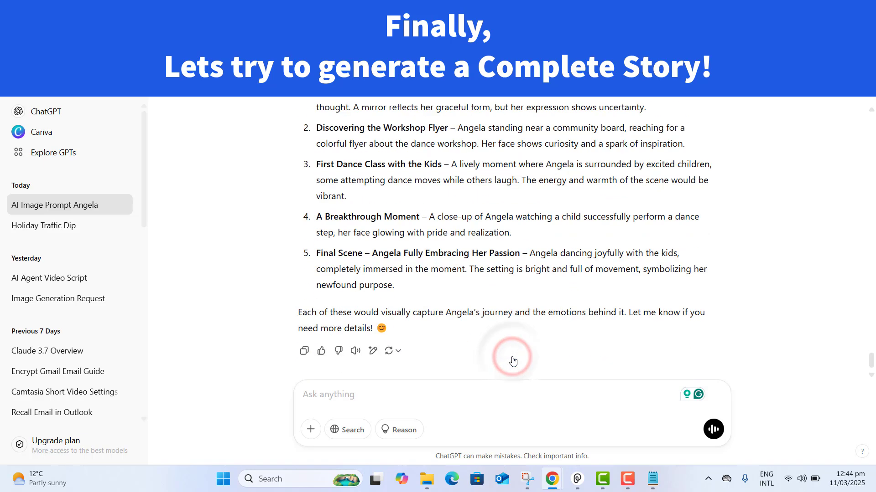
scroll(501, 365, "up", 1)
left_click(391, 404)
type("add little more details in every scene.")
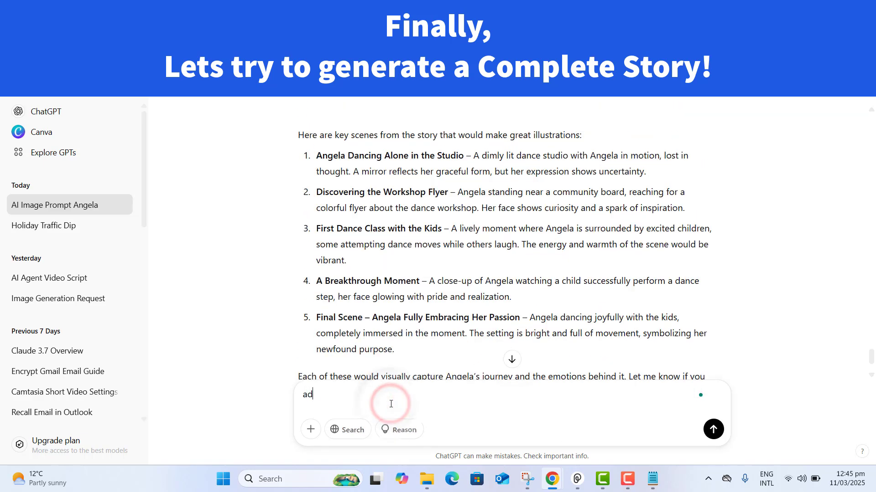
left_click(480, 398)
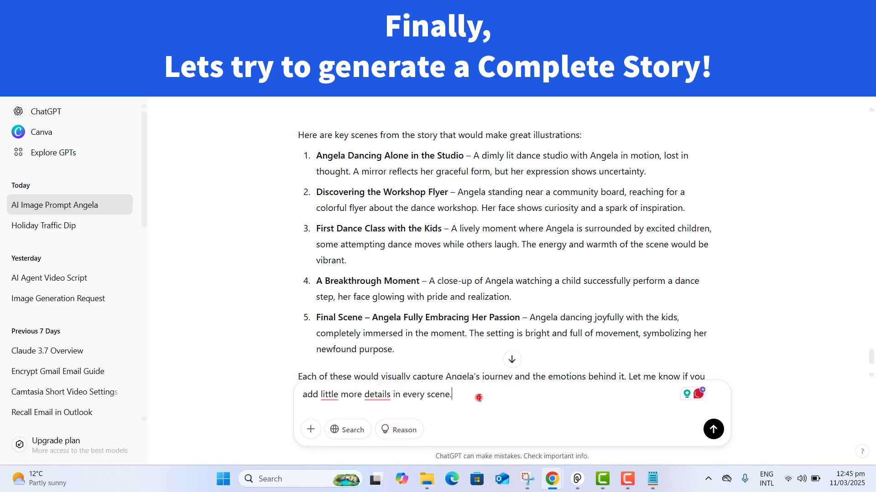
key("Return")
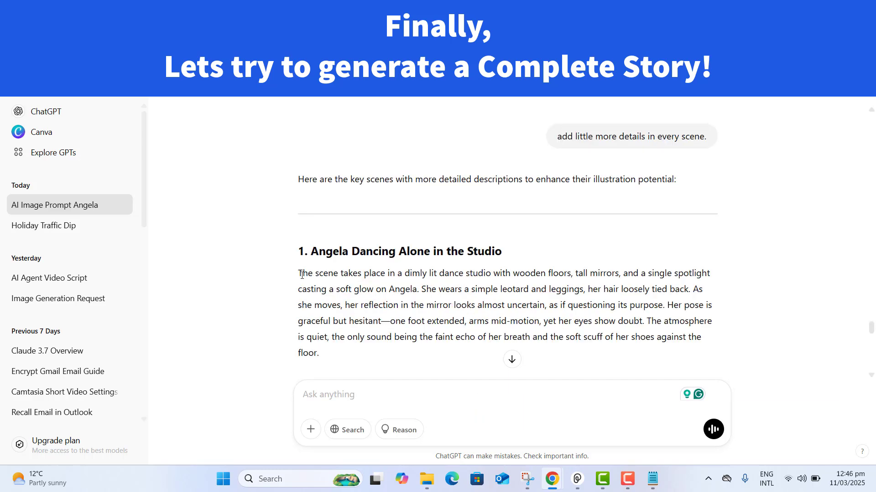
Step: Copy the detailed "Angela Dancing Alone in the Studio" description and switch to ImageFX
left_click_drag(297, 273, 351, 357)
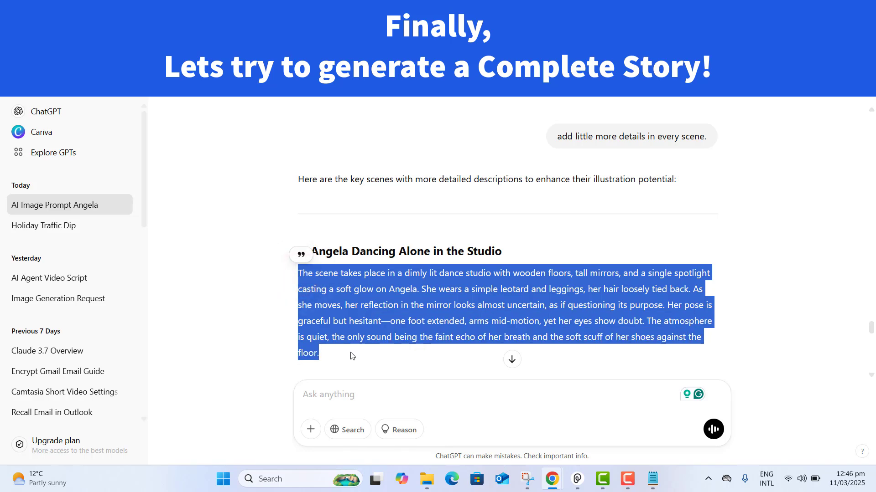
key("ctrl+Tab")
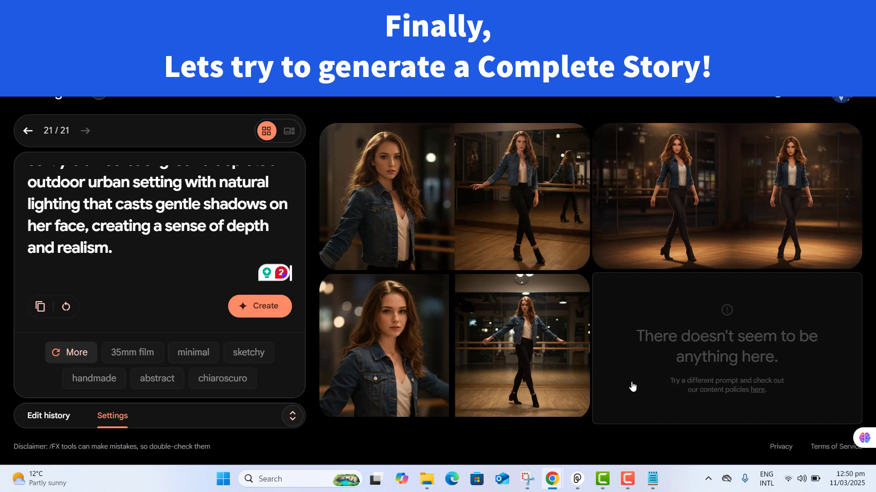
Step: Enlarge the third dance studio image and bring up the preceding image in the set for inspection
left_click(548, 363)
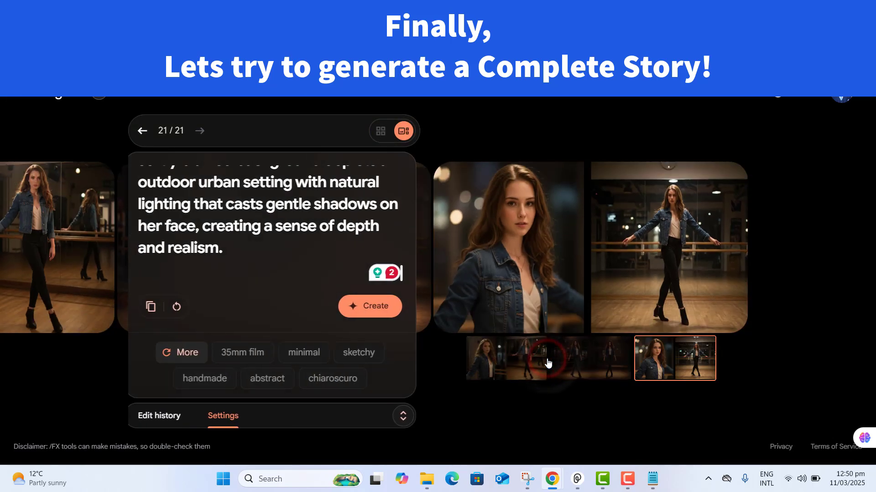
mouse_move(534, 247)
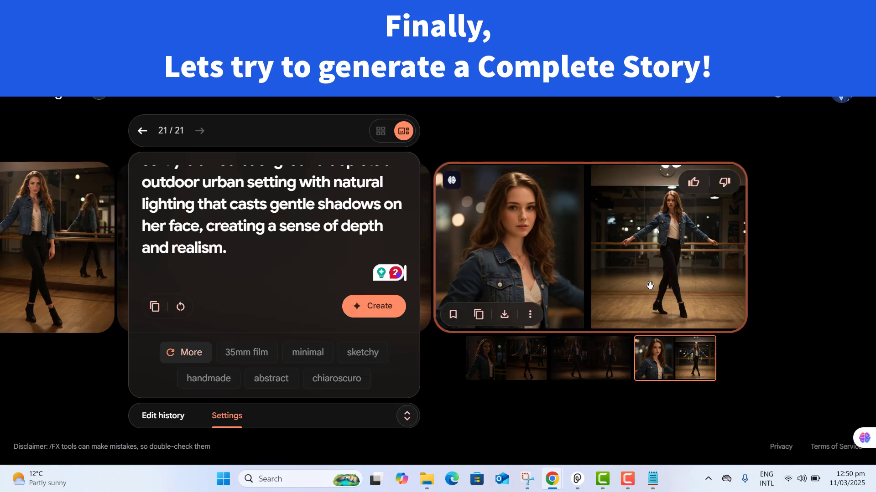
left_click(47, 226)
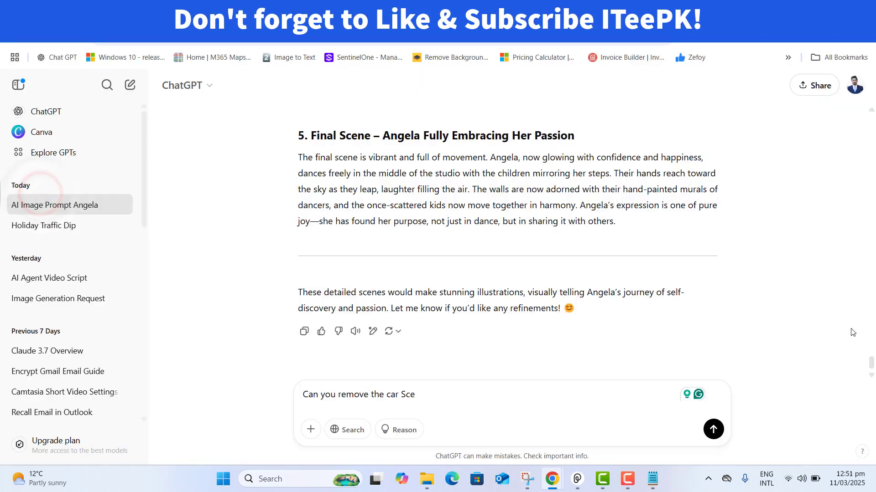
Step: Replace the studio scene in the ImageFX prompt with the children's dance class description from ChatGPT, keeping the base description, and create the images
scroll(740, 314, "up", 10)
triple_click(551, 316)
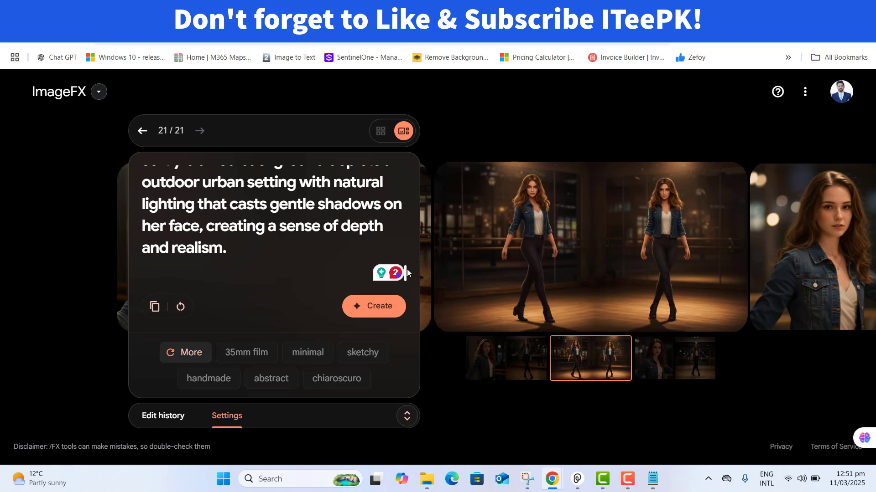
left_click(201, 183)
key("ctrl+a")
key("ctrl+v")
left_click(144, 171)
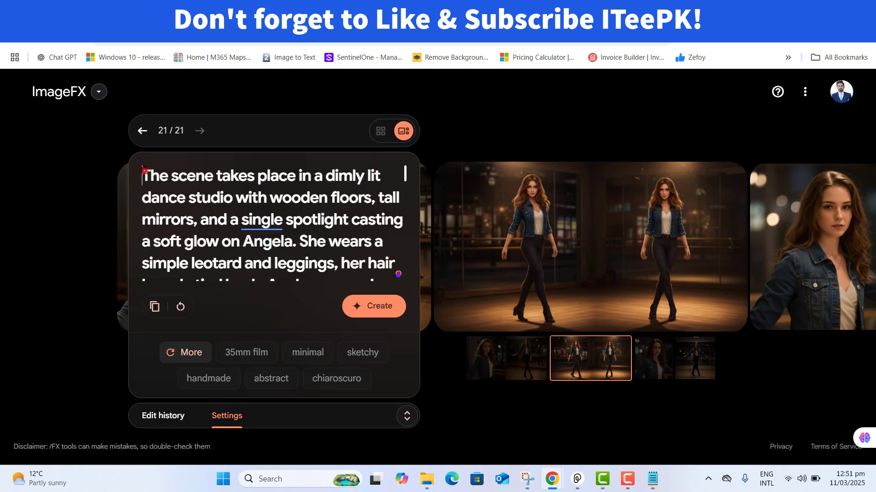
key("Delete")
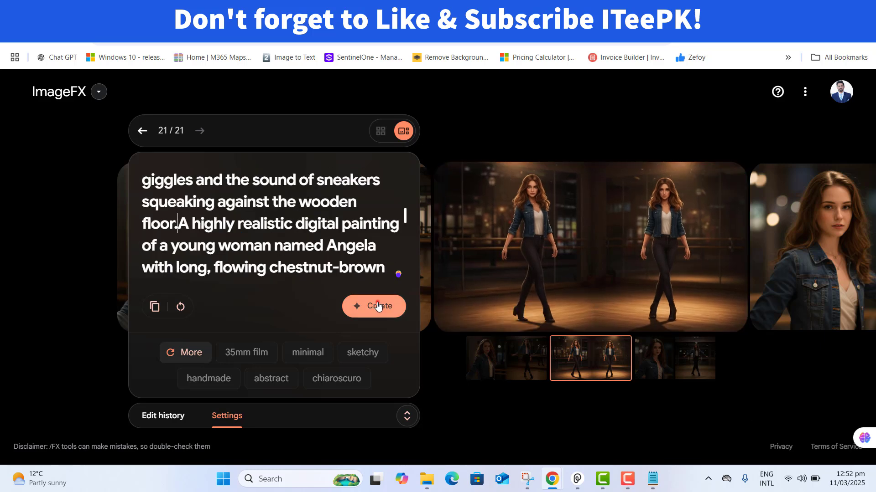
left_click(378, 306)
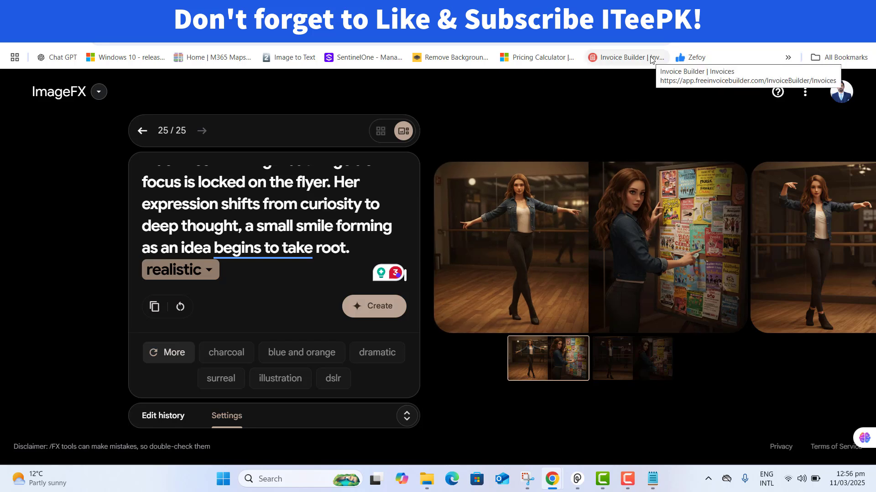
Step: Go back through the ImageFX history to review earlier results and inspect the locked seed setting of the second portrait set
double_click(142, 131)
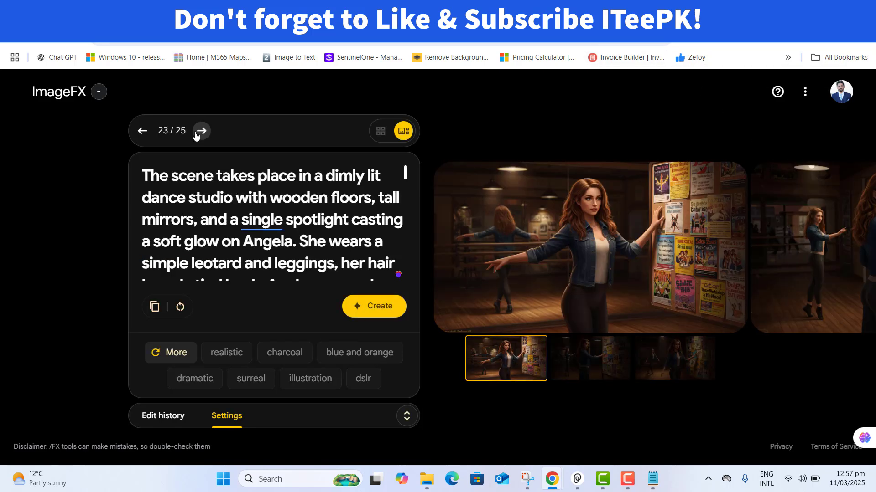
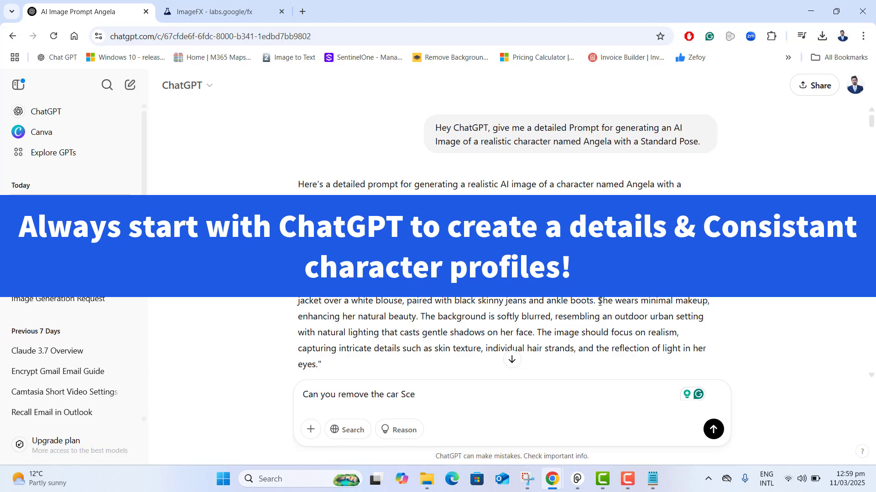
left_click(250, 6)
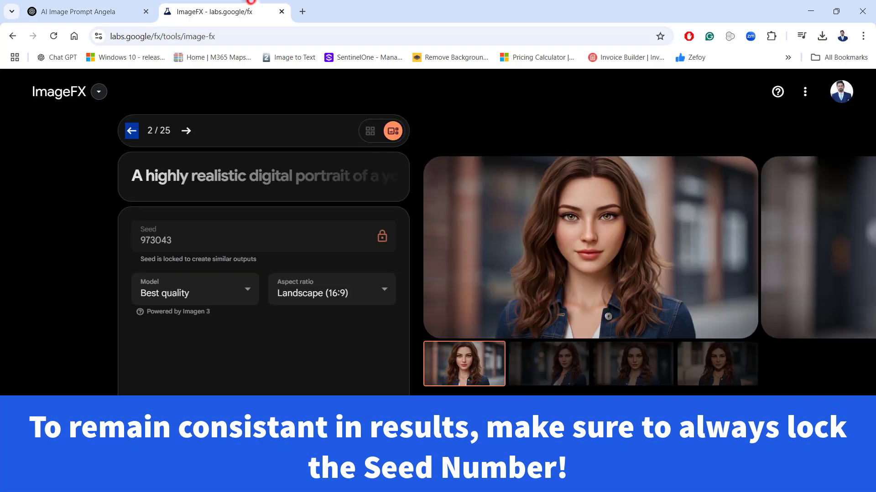
left_click(381, 241)
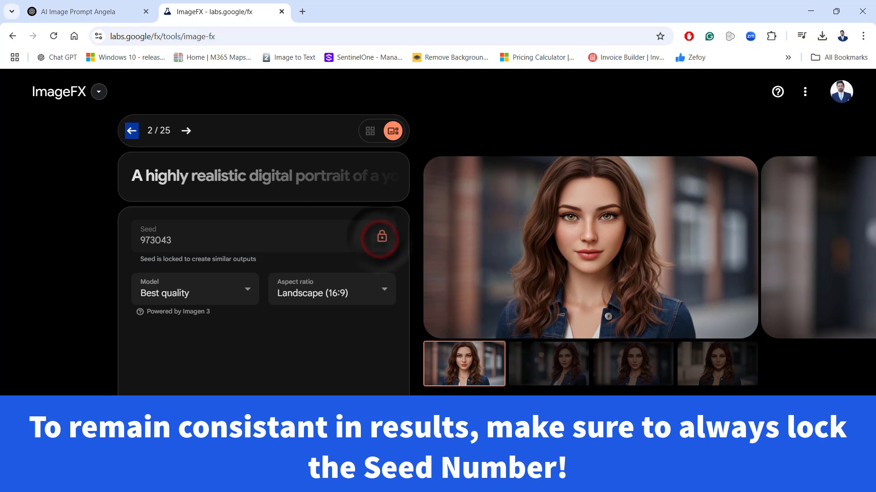
left_click(381, 237)
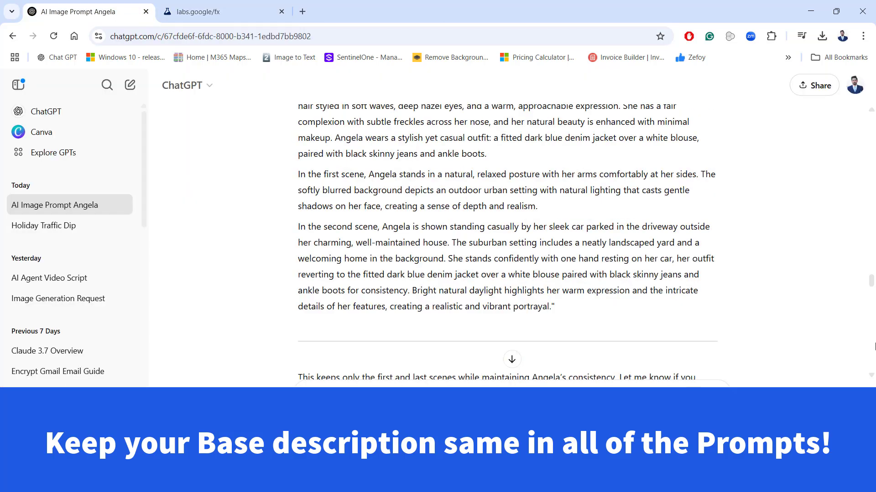
Step: Look through the ChatGPT conversation at the merged Angela prompt and the dance story scene descriptions
scroll(873, 381, "down", 5)
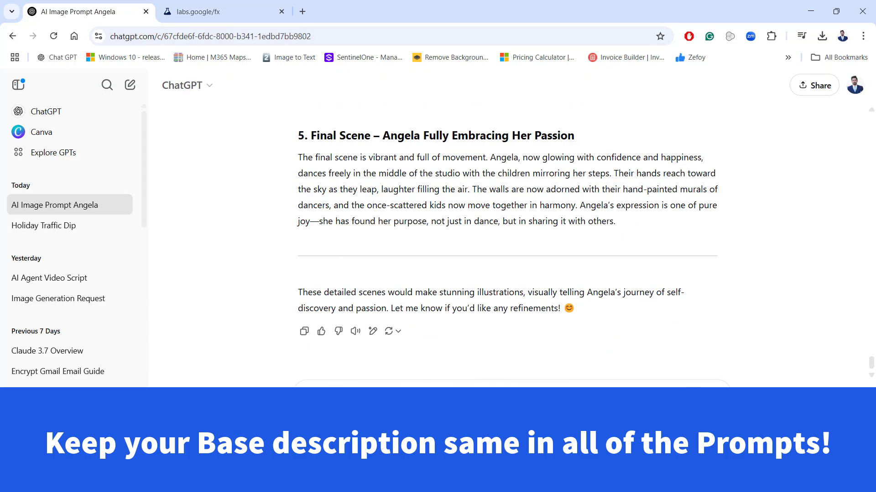
left_click_drag(871, 364, 870, 343)
scroll(727, 328, "up", 10)
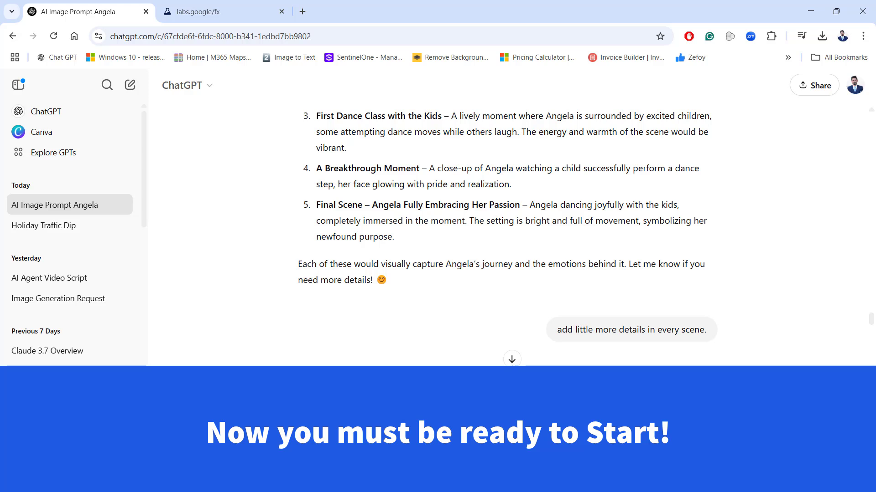
Step: Switch to the ImageFX library and browse the saved images of Angela in the dance studio and by her car
left_click(212, 13)
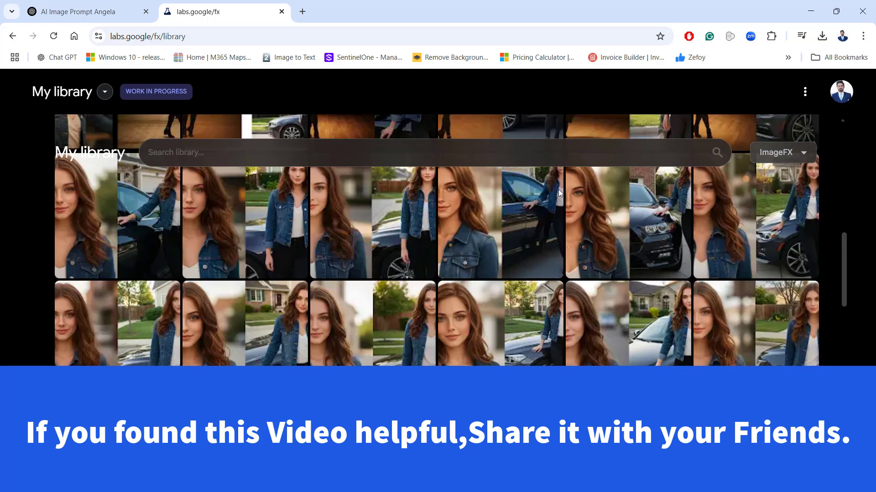
scroll(3, 248, "up", 3)
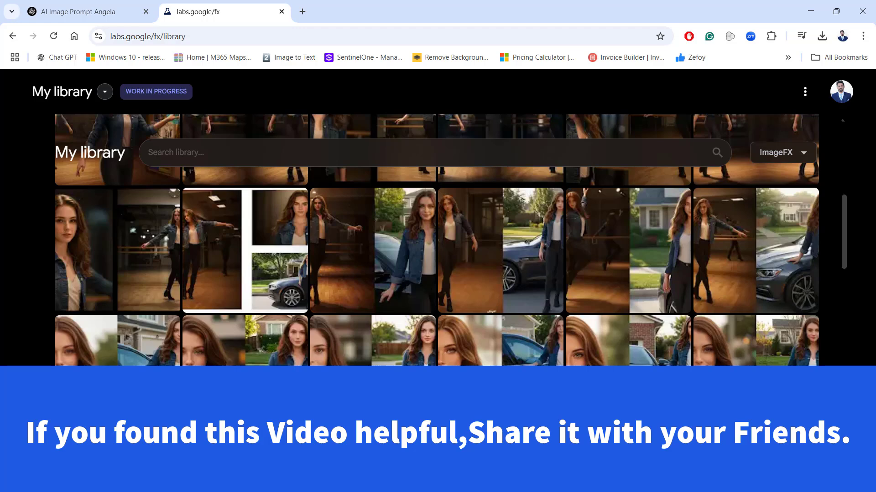
left_click(829, 427)
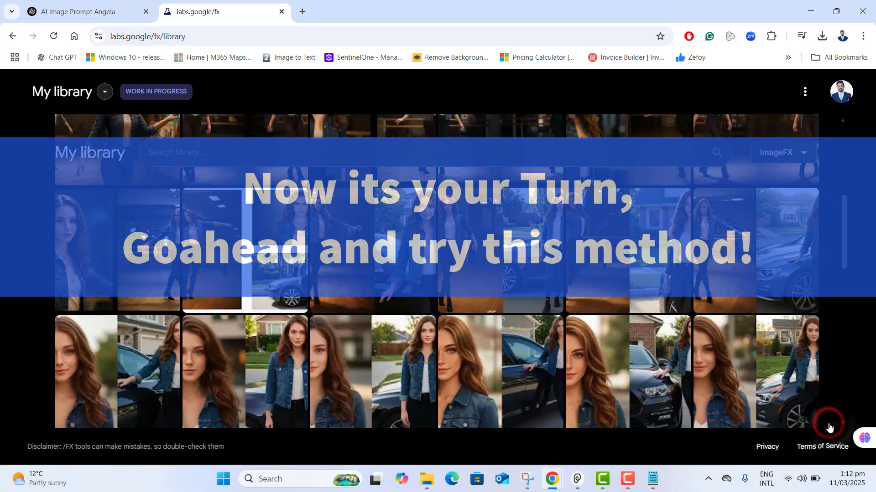